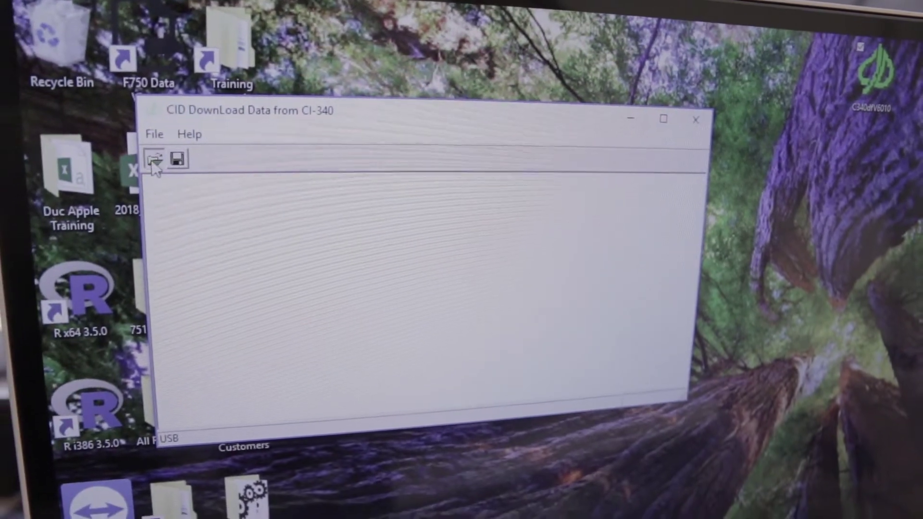
Open the stored CI-340 file list and highlight every measurement record for download.
click(139, 164)
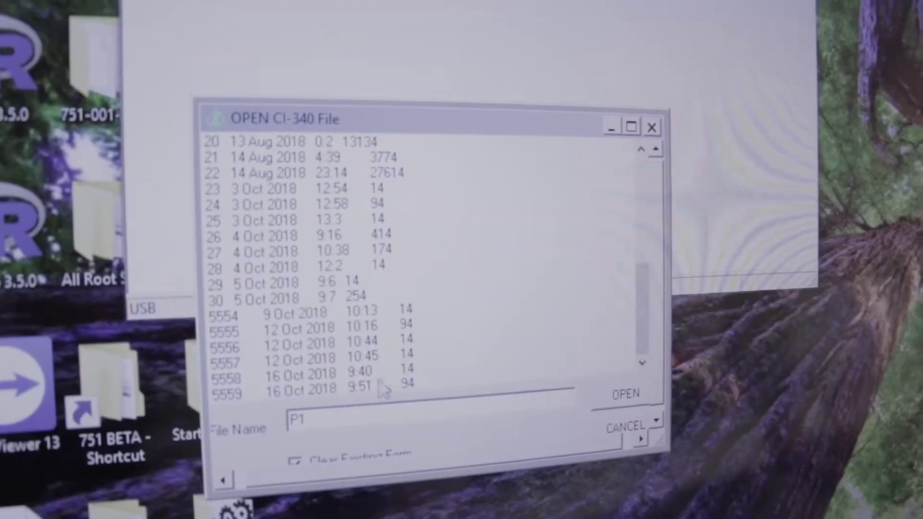
shift+click(394, 385)
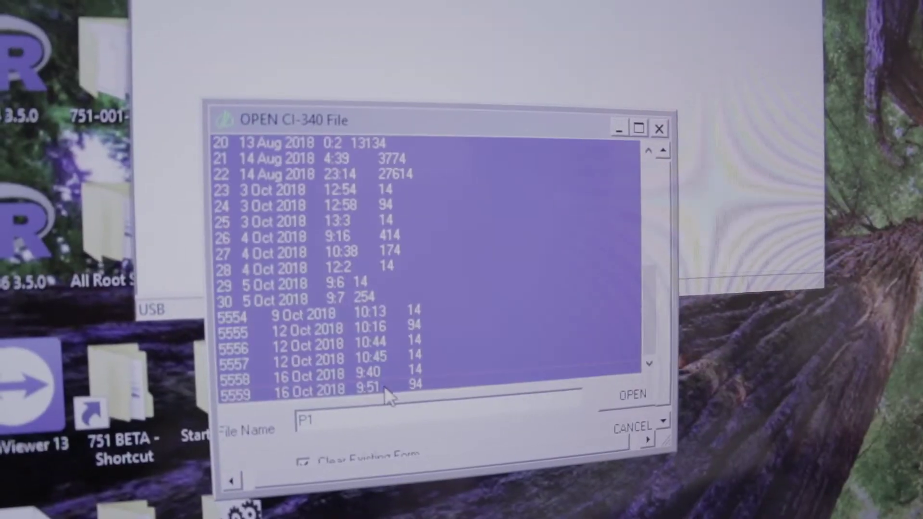